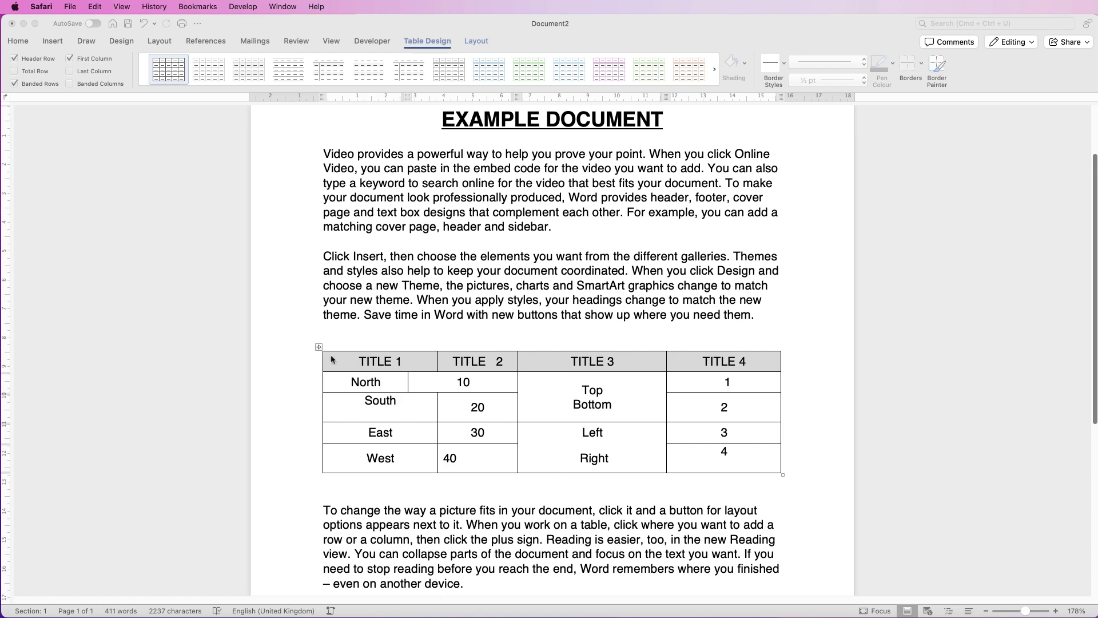
Show the document's formatting marks and turn on View Gridlines for the whole table.
{"action": "left_click", "coordinate": [28, 46]}
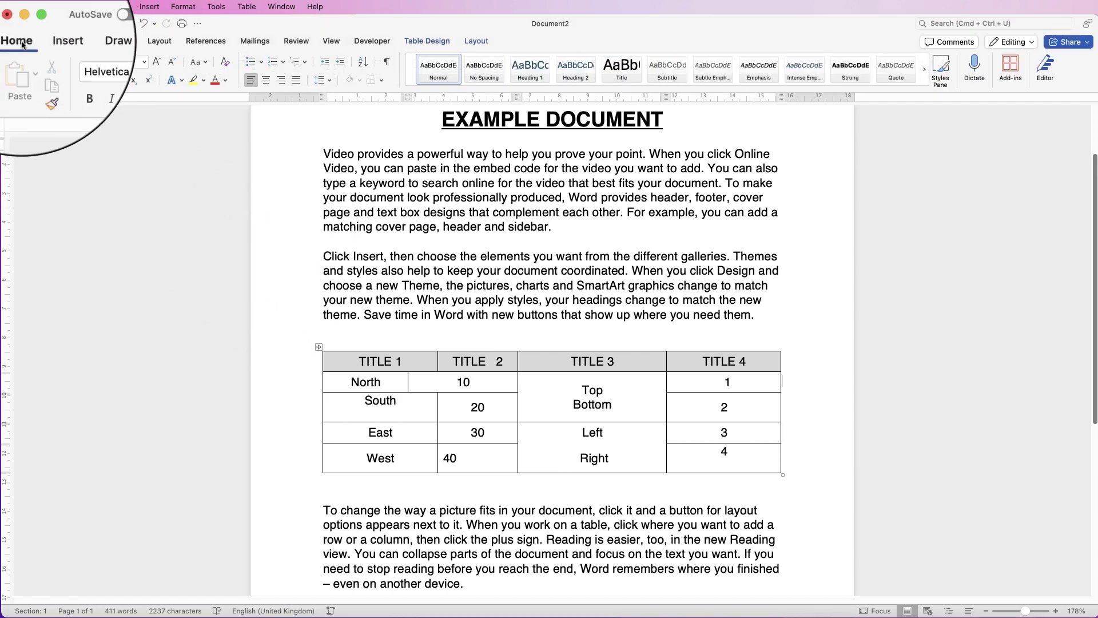
{"action": "left_click", "coordinate": [388, 65]}
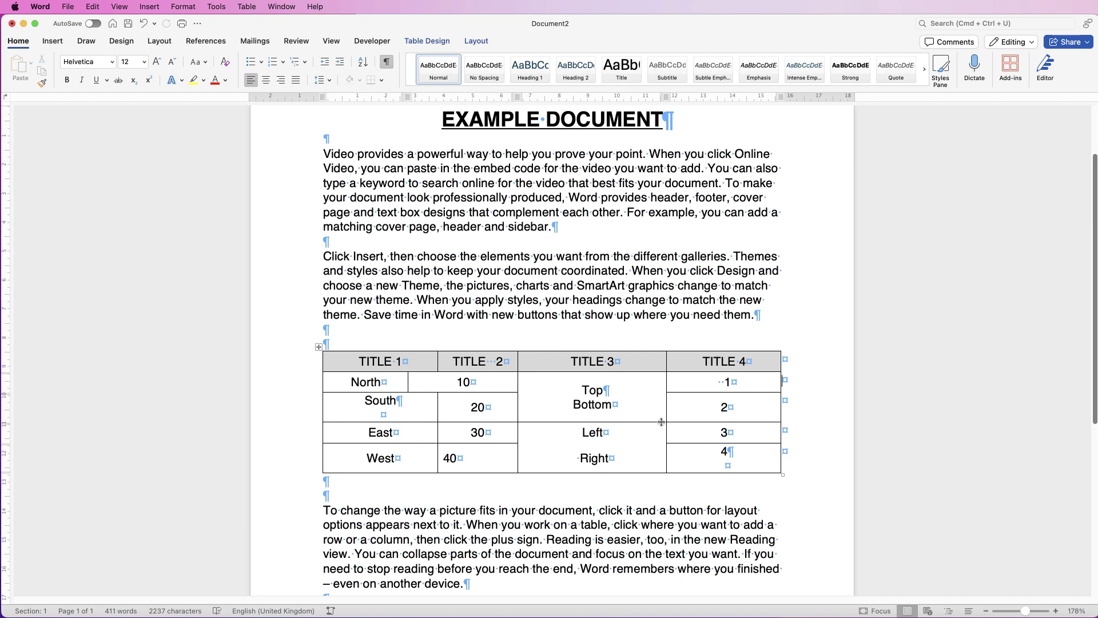
{"action": "left_click", "coordinate": [318, 349]}
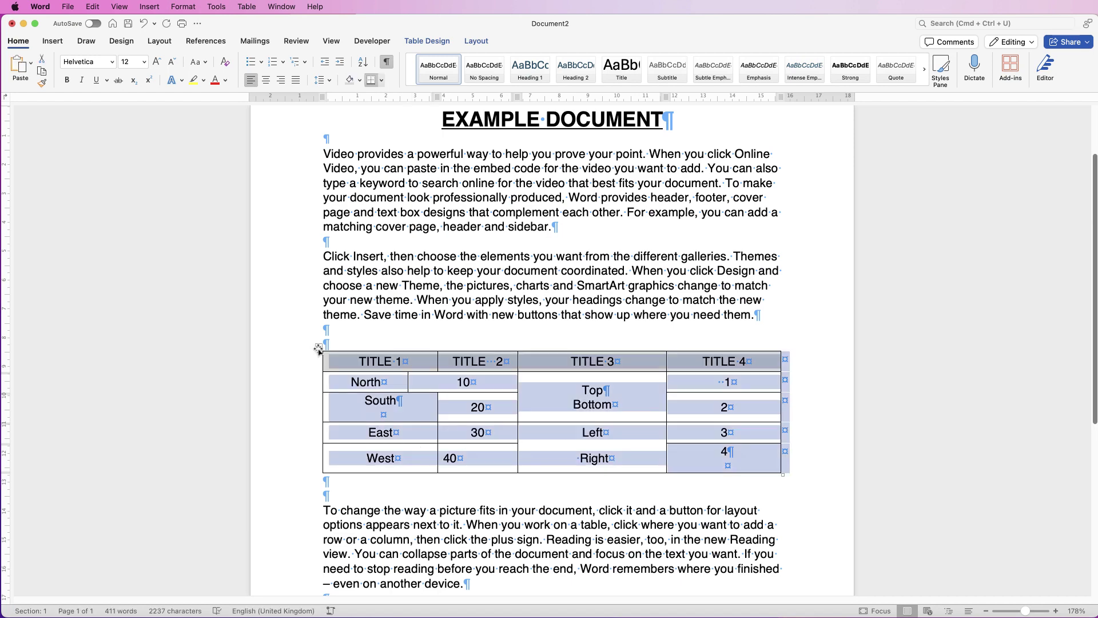
{"action": "left_click", "coordinate": [438, 43]}
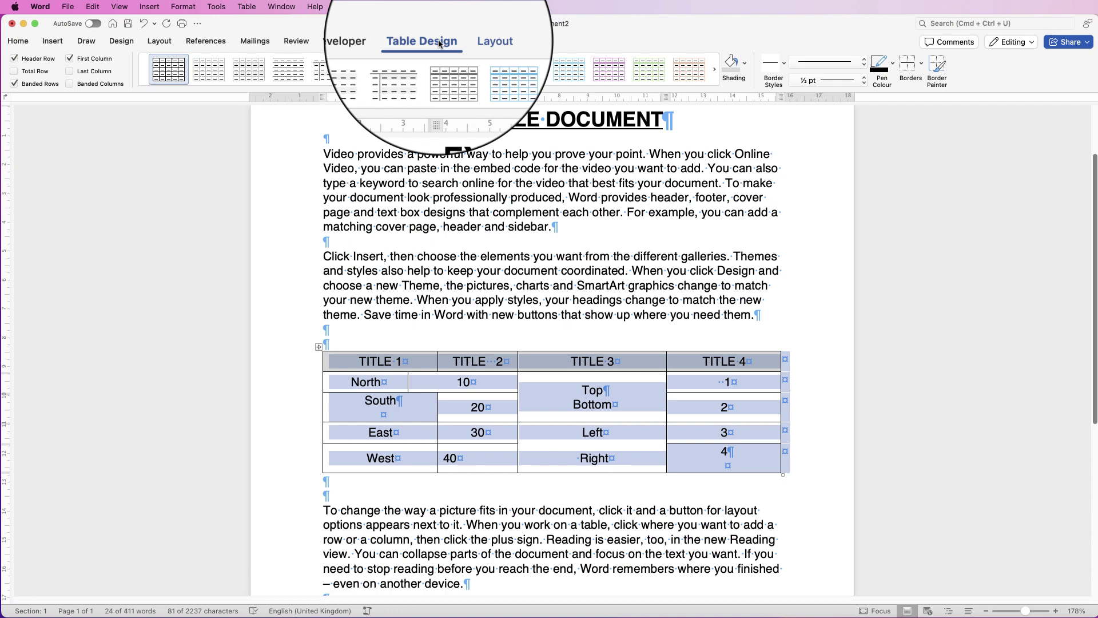
{"action": "left_click", "coordinate": [921, 63]}
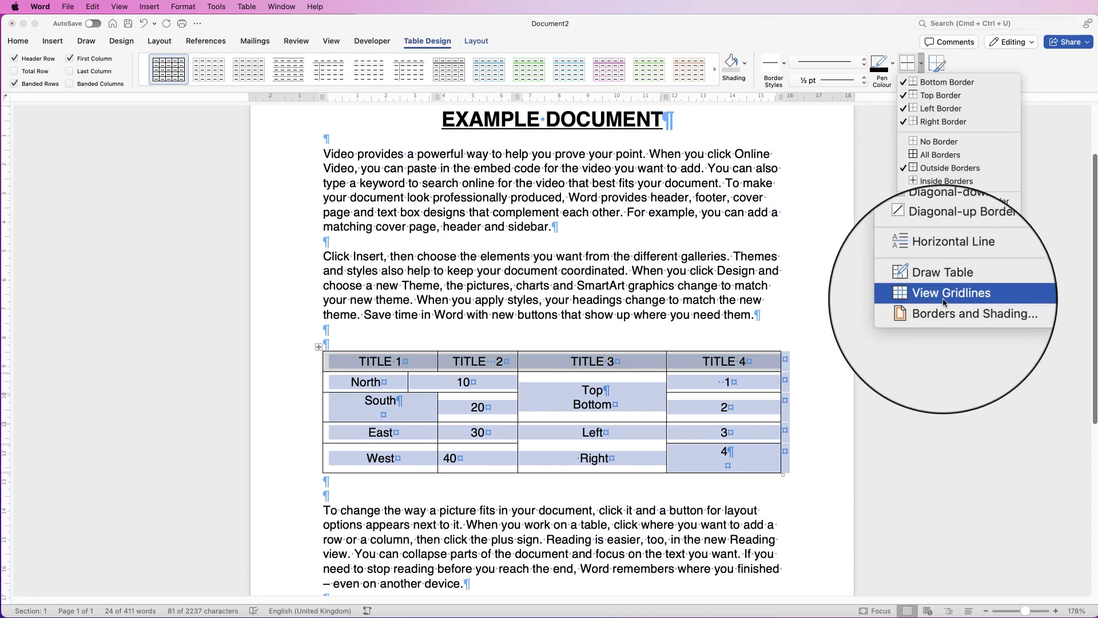
{"action": "left_click", "coordinate": [916, 294]}
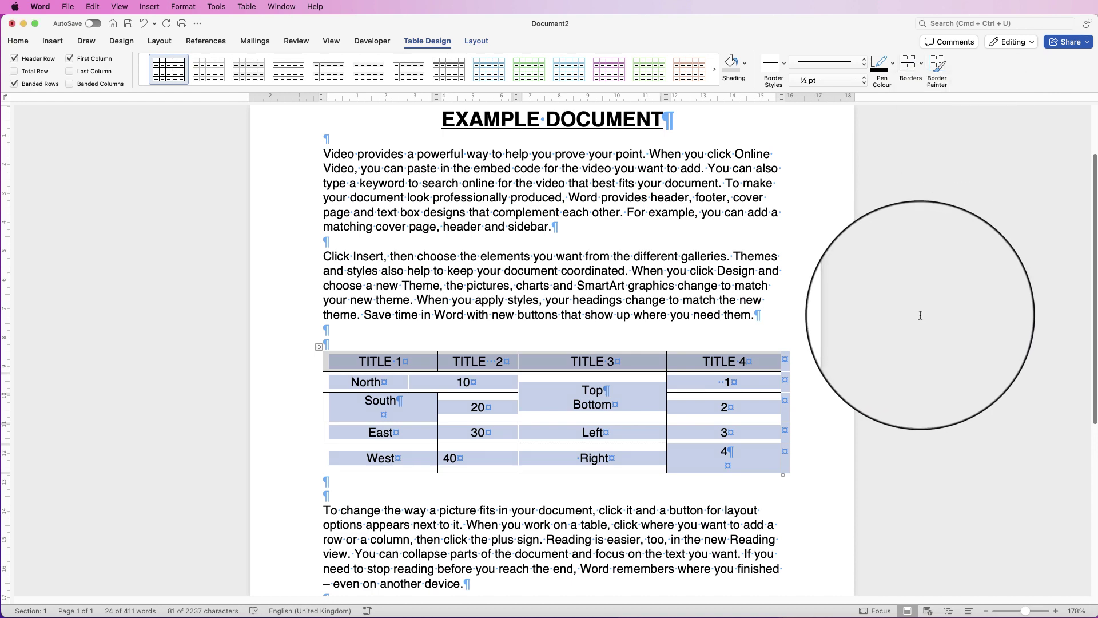
{"action": "left_click", "coordinate": [815, 501]}
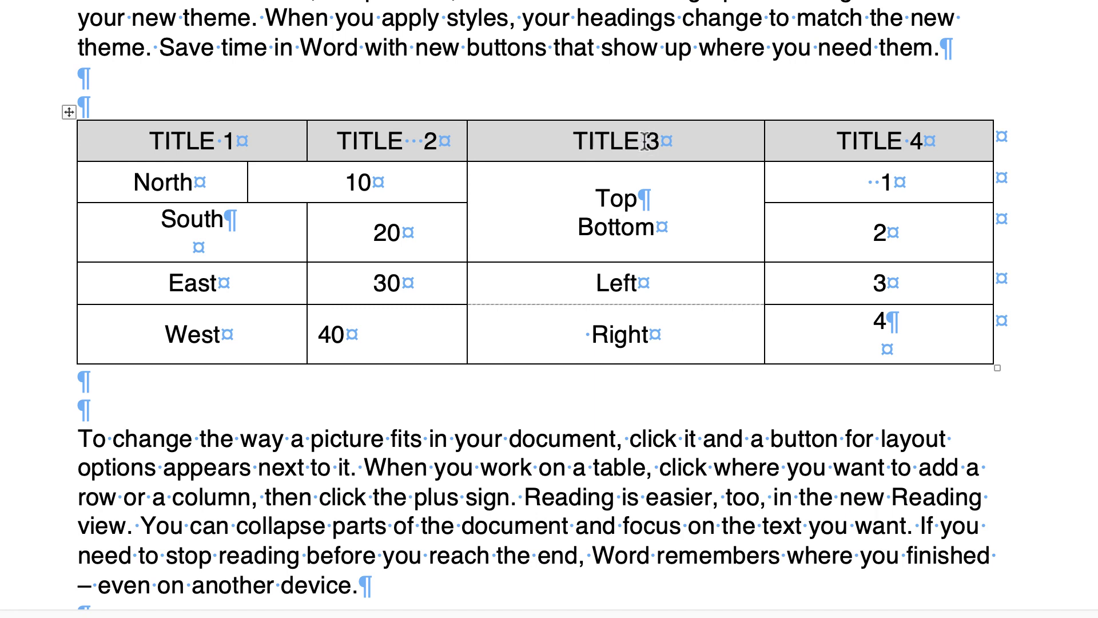
Delete the two extra spaces between "TITLE" and "2" in the second column's header.
{"action": "left_click", "coordinate": [422, 142]}
{"action": "key", "text": "BackSpace"}
{"action": "key", "text": "Left"}
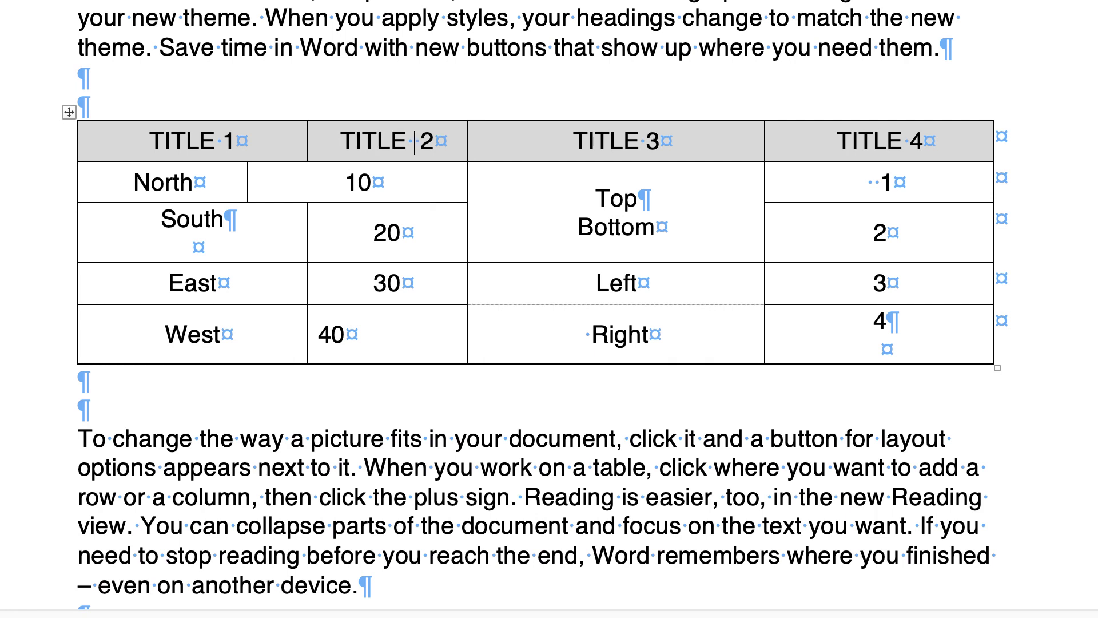
{"action": "key", "text": "BackSpace"}
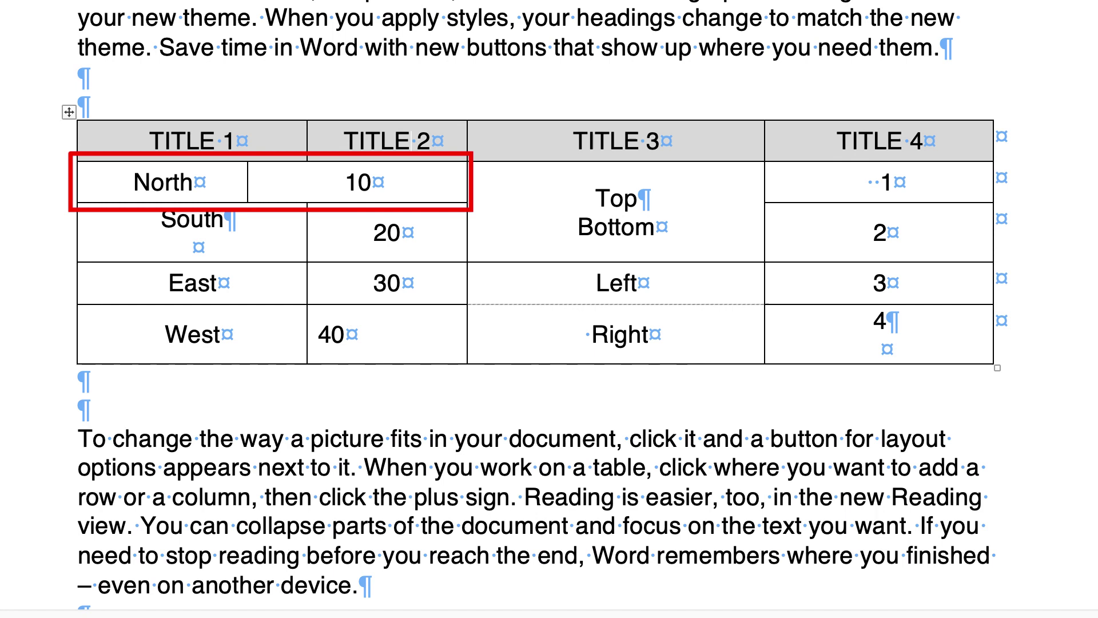
Align the vertical border between the "North" and "10" cells with the column border in the other rows.
{"action": "left_click_drag", "start_coordinate": [163, 181], "coordinate": [366, 182]}
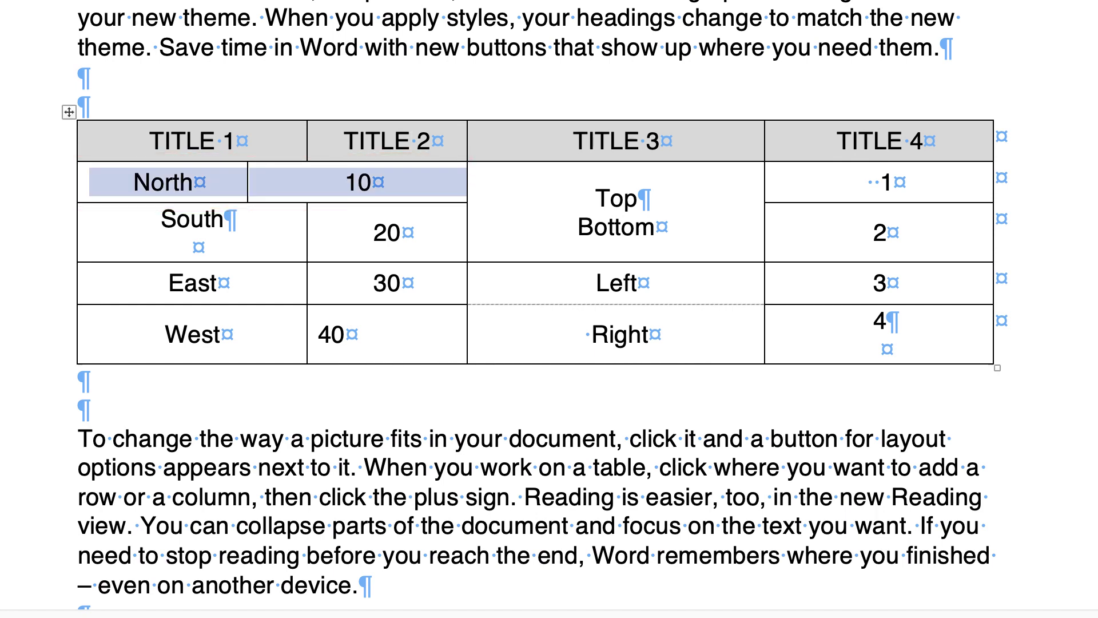
{"action": "left_click_drag", "start_coordinate": [247, 182], "coordinate": [307, 182]}
{"action": "left_click_drag", "start_coordinate": [163, 182], "coordinate": [400, 182]}
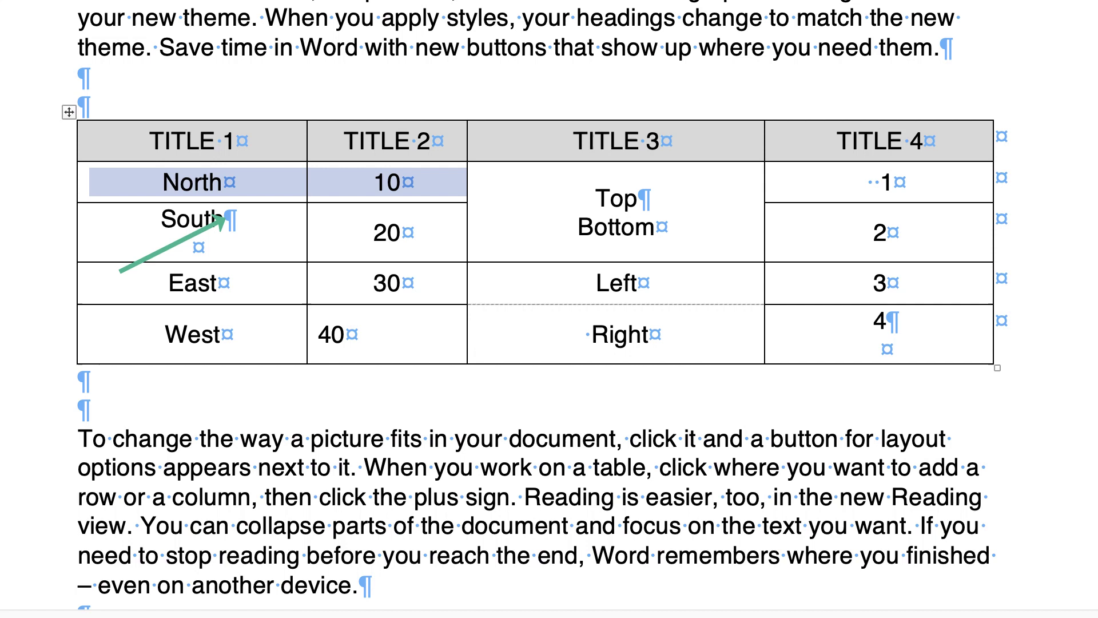
Remove the empty paragraph below "South" in the first column.
{"action": "left_click", "coordinate": [193, 248]}
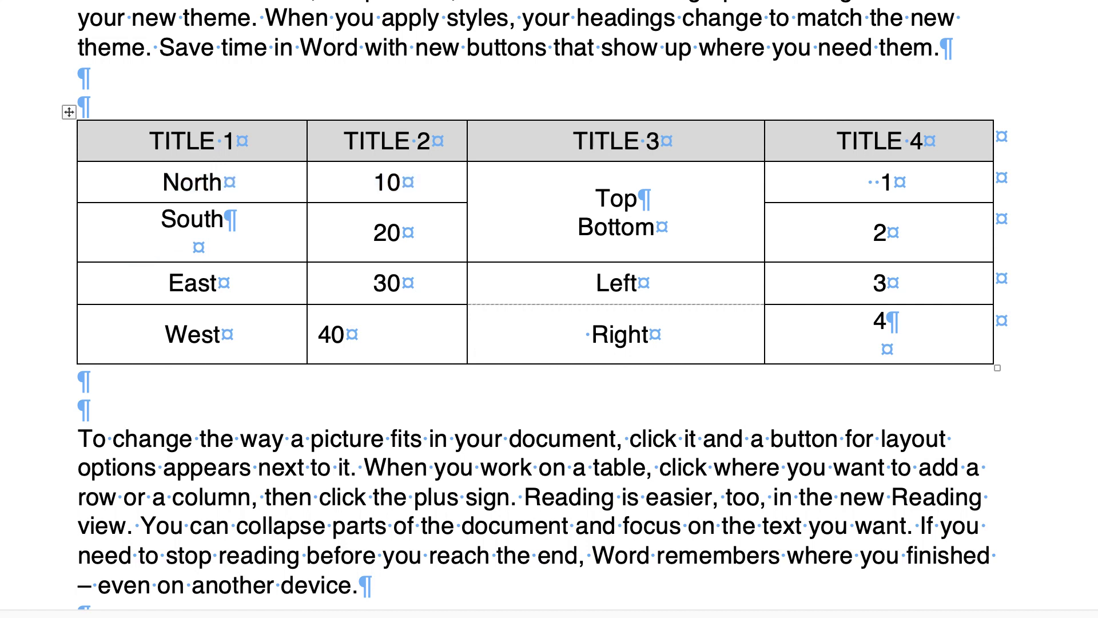
{"action": "key", "text": "super+l"}
{"action": "key", "text": "BackSpace"}
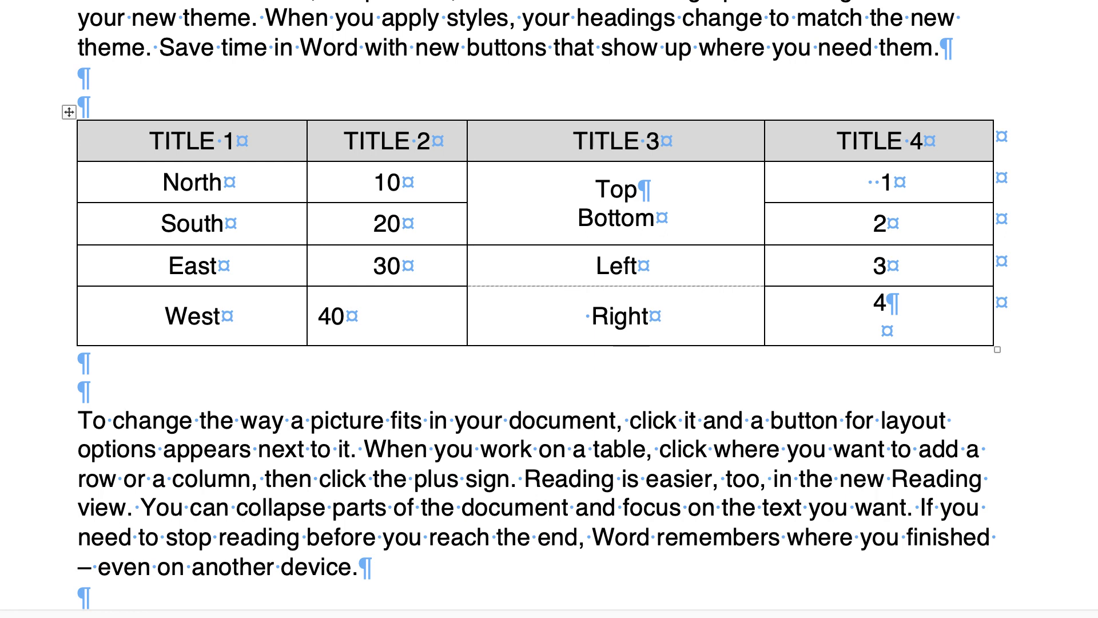
Split the merged cell containing "Top" and "Bottom" into 1 column and 2 rows.
{"action": "double_click", "coordinate": [616, 218]}
{"action": "left_click", "coordinate": [637, 189]}
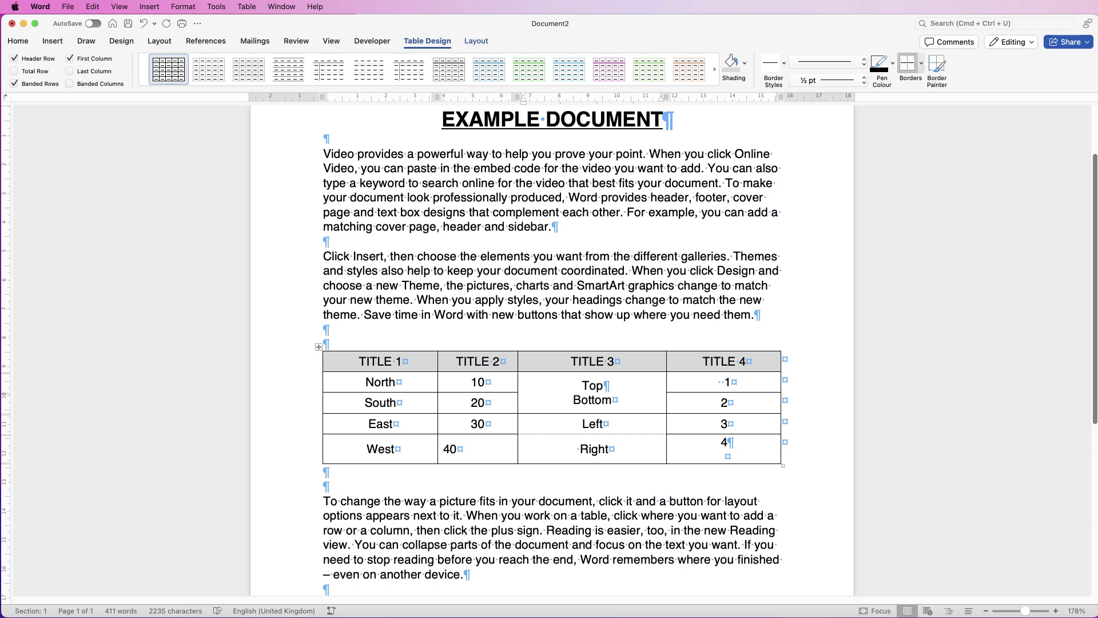
{"action": "left_click", "coordinate": [476, 40]}
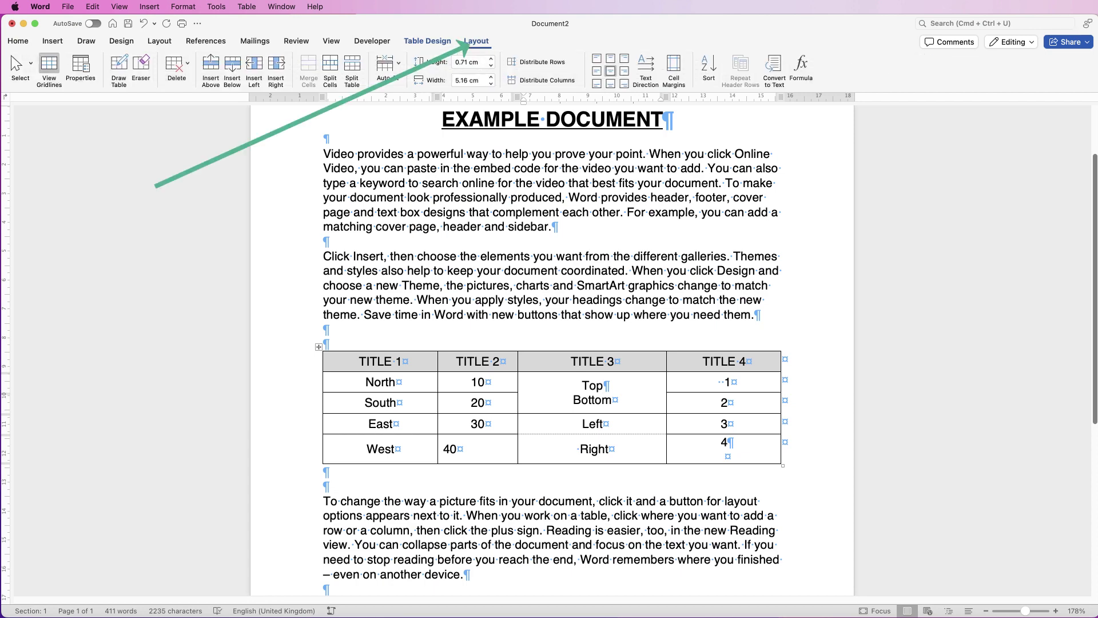
{"action": "left_click", "coordinate": [330, 68]}
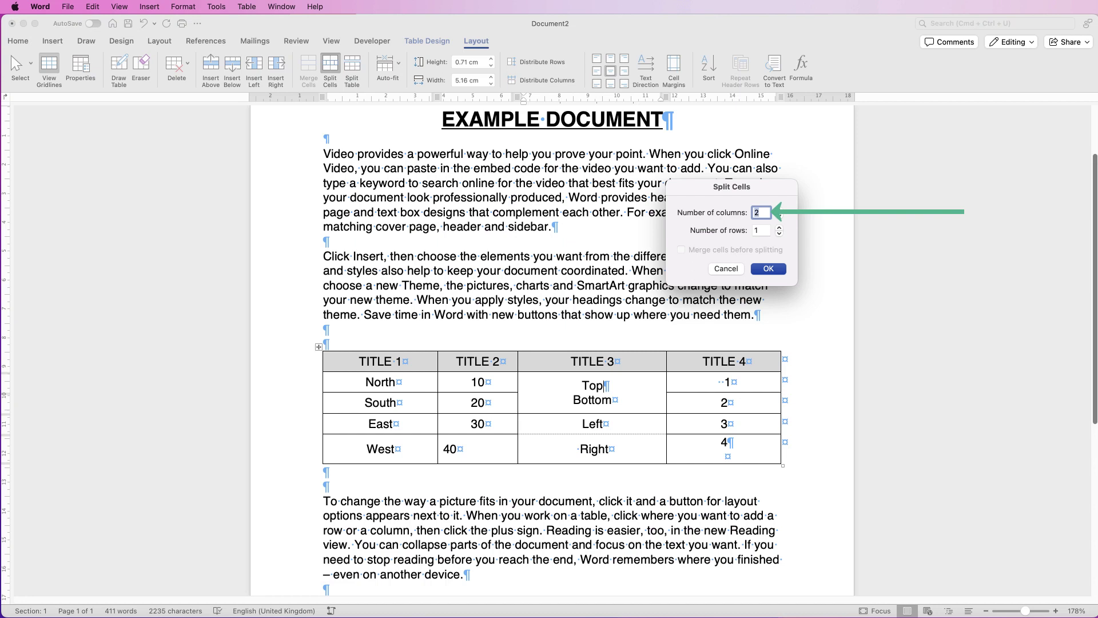
{"action": "type", "text": "1"}
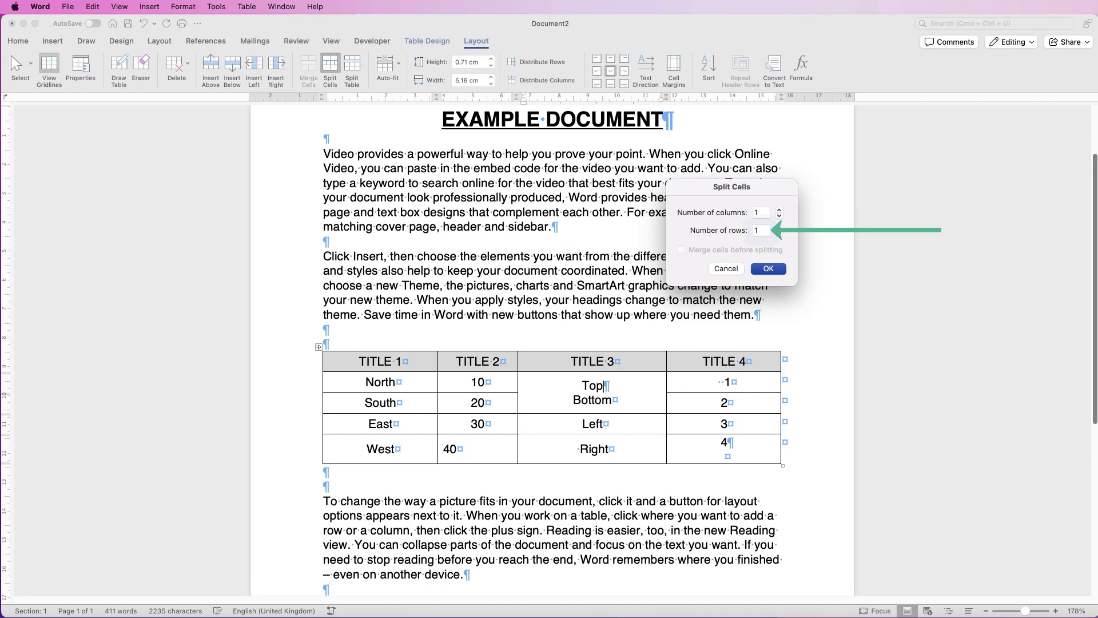
{"action": "key", "text": "Tab"}
{"action": "type", "text": "2"}
{"action": "key", "text": "Return"}
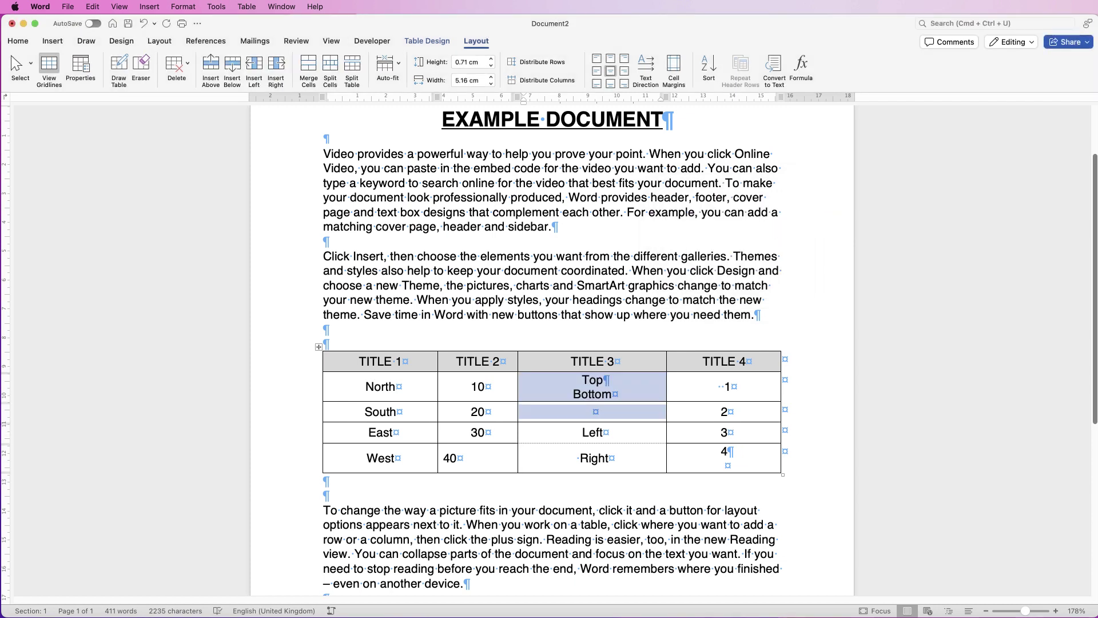
Move "Bottom" into the empty cell beneath it and delete the leftover paragraph below "Top".
{"action": "left_click", "coordinate": [573, 394]}
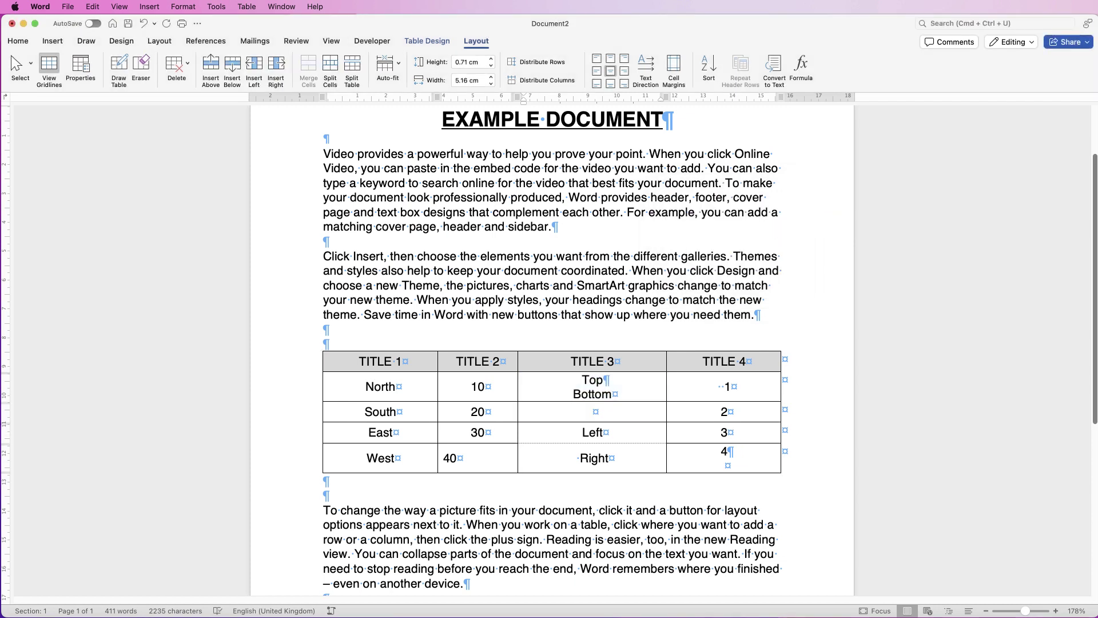
{"action": "left_click_drag", "start_coordinate": [573, 395], "coordinate": [592, 412]}
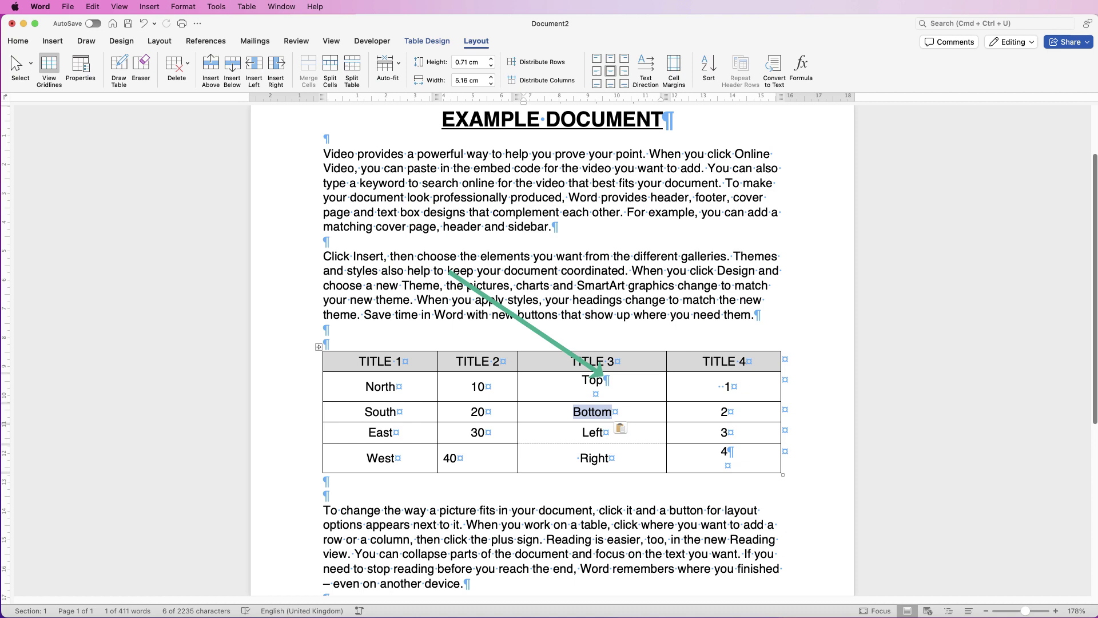
{"action": "left_click", "coordinate": [592, 412]}
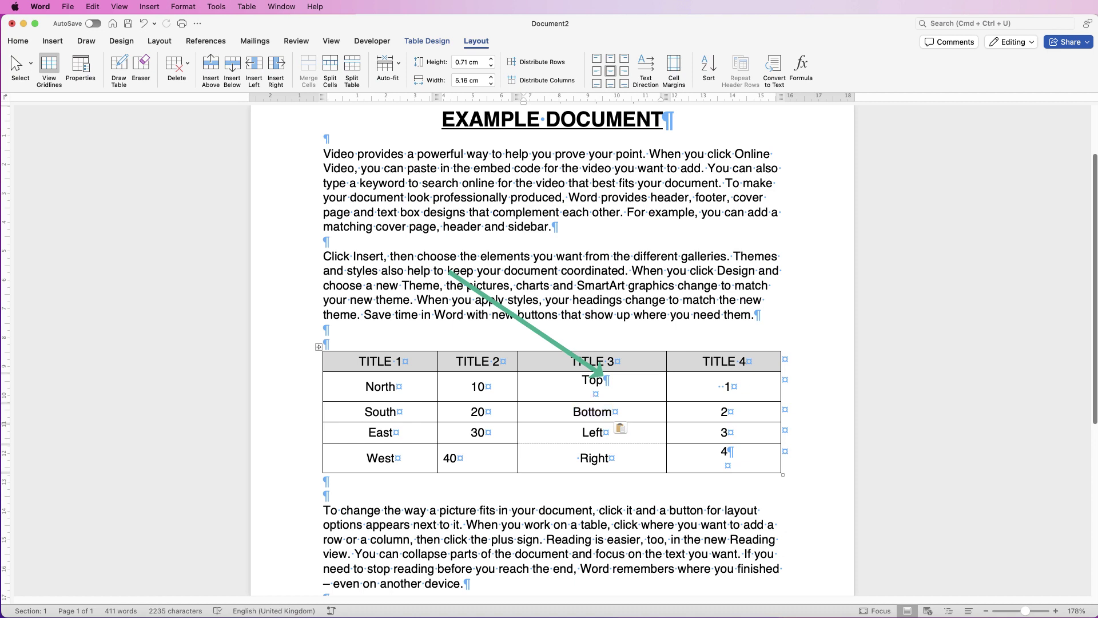
{"action": "key", "text": "BackSpace"}
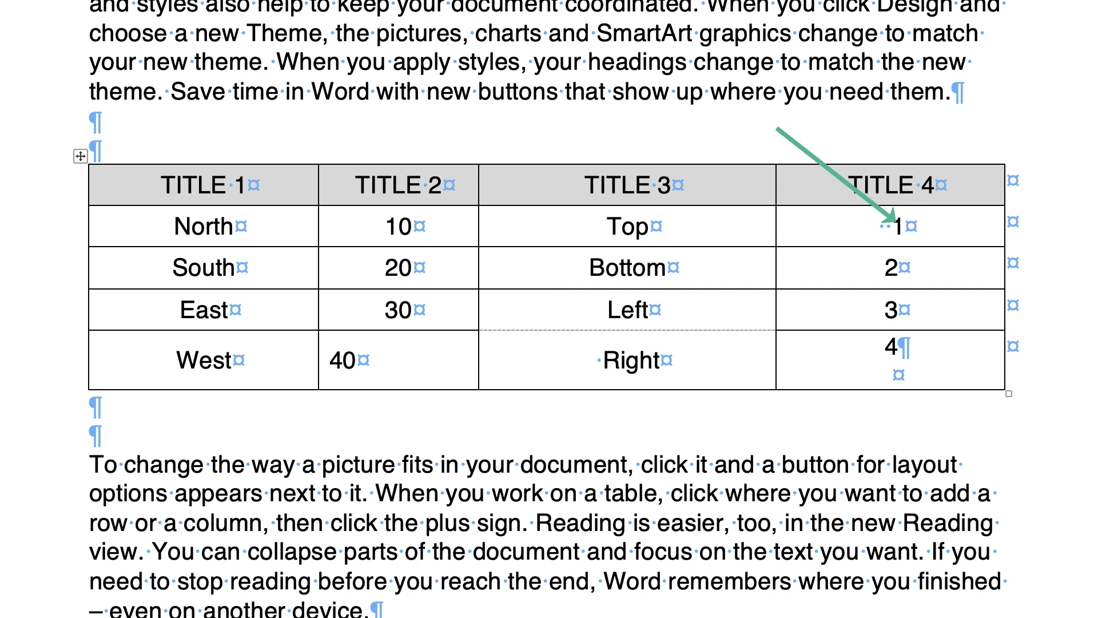
Delete the two leading spaces before "1" in the TITLE 4 column.
{"action": "left_click", "coordinate": [893, 227]}
{"action": "key", "text": "BackSpace"}
{"action": "key", "text": "BackSpace"}
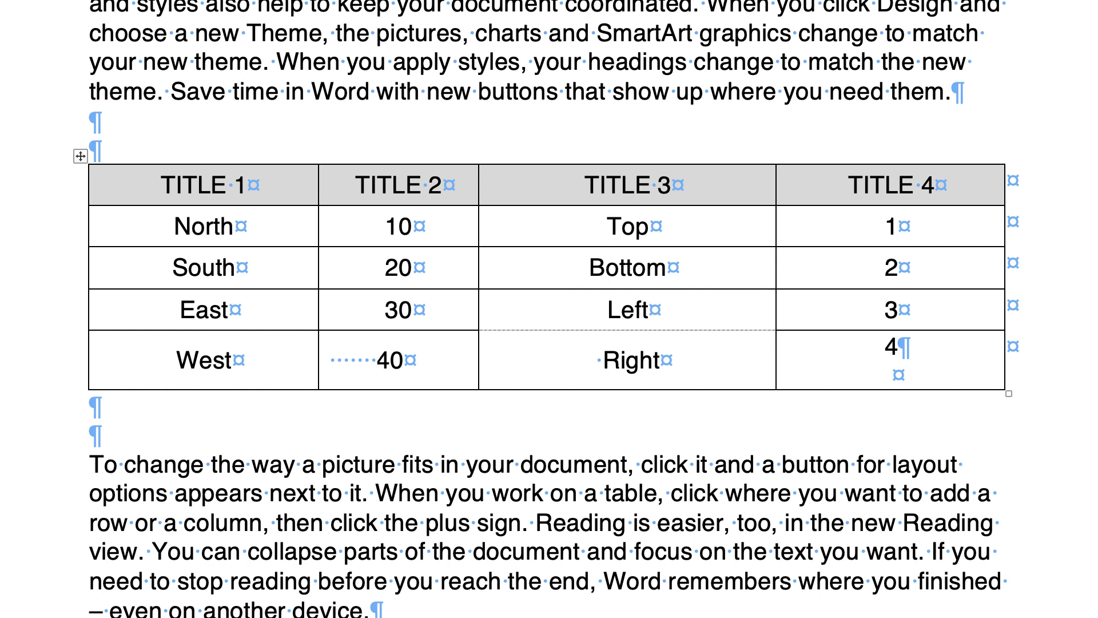
Clear the spaces before "40" and centre the value horizontally and vertically using the cell alignment.
{"action": "key", "text": "BackSpace"}
{"action": "key", "text": "BackSpace"}
{"action": "key", "text": "BackSpace"}
{"action": "key", "text": "BackSpace"}
{"action": "key", "text": "BackSpace"}
{"action": "key", "text": "BackSpace"}
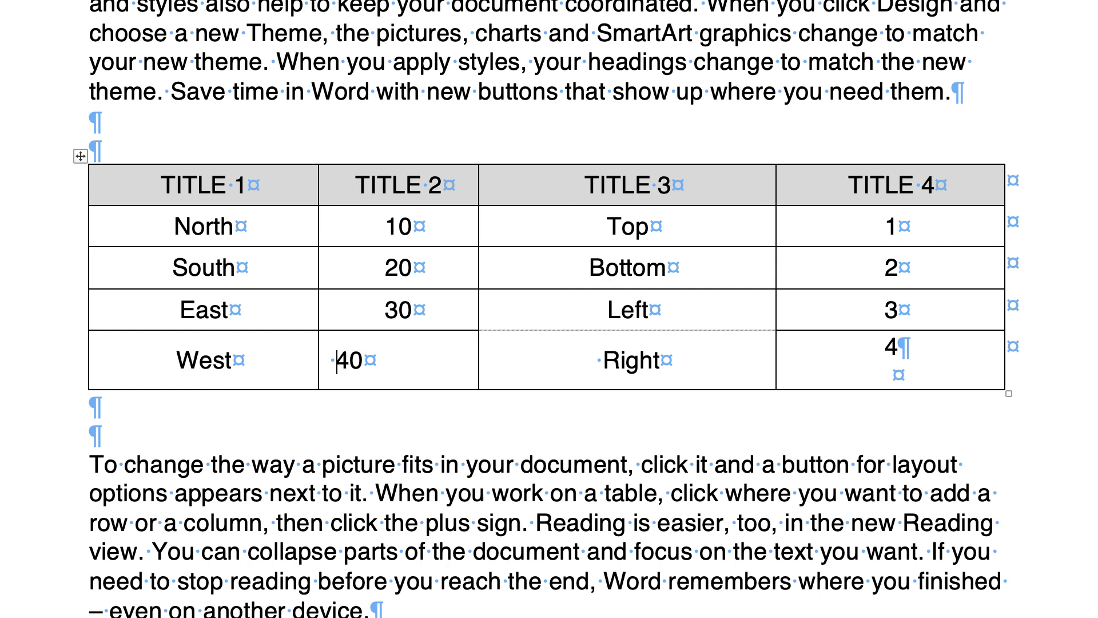
{"action": "key", "text": "BackSpace"}
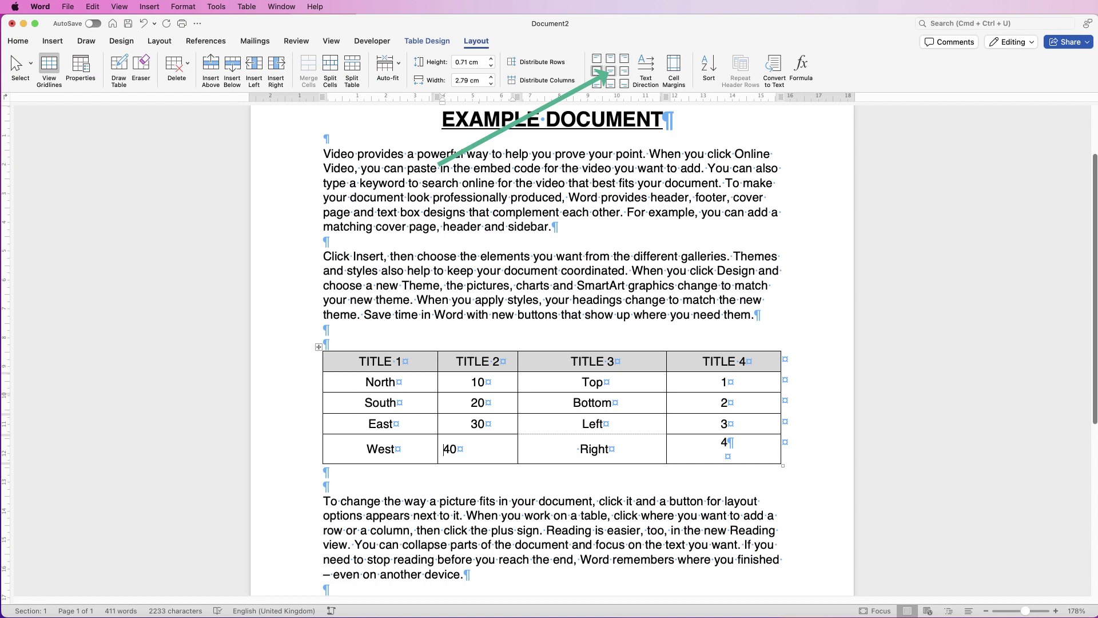
{"action": "left_click", "coordinate": [611, 71]}
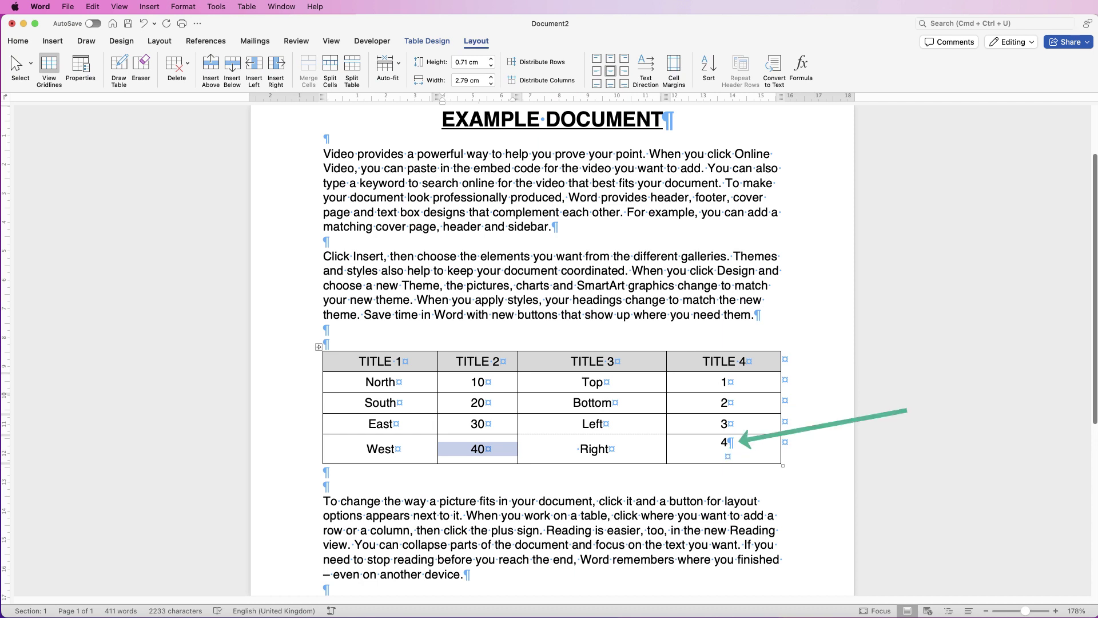
Remove the empty paragraph below "4" in the last row of the TITLE 4 column.
{"action": "left_click", "coordinate": [727, 456]}
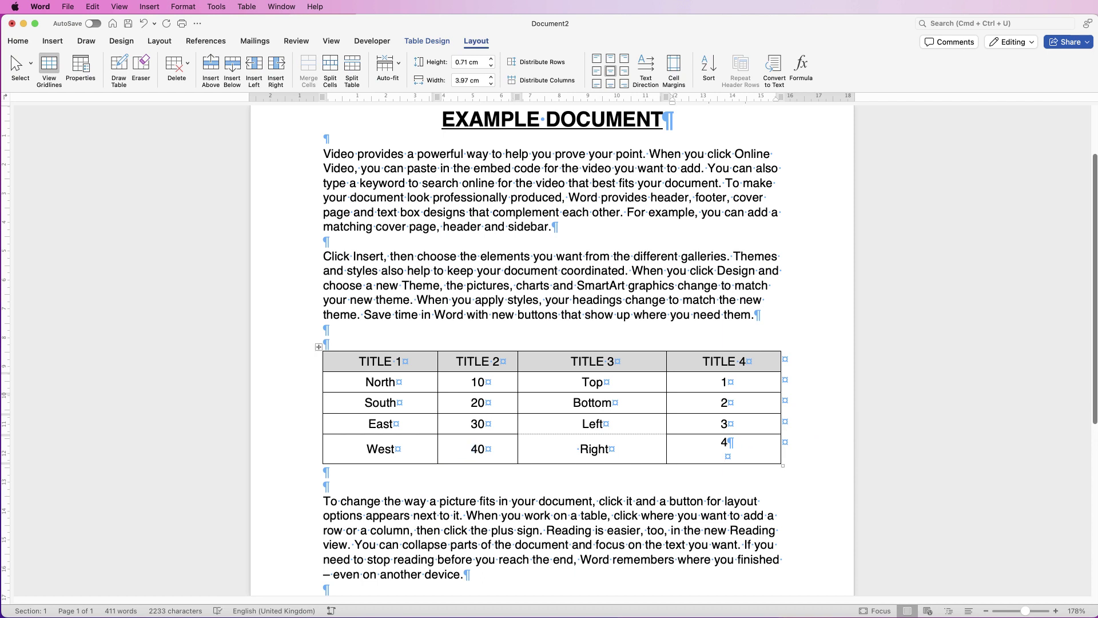
{"action": "key", "text": "BackSpace"}
{"action": "key", "text": "BackSpace"}
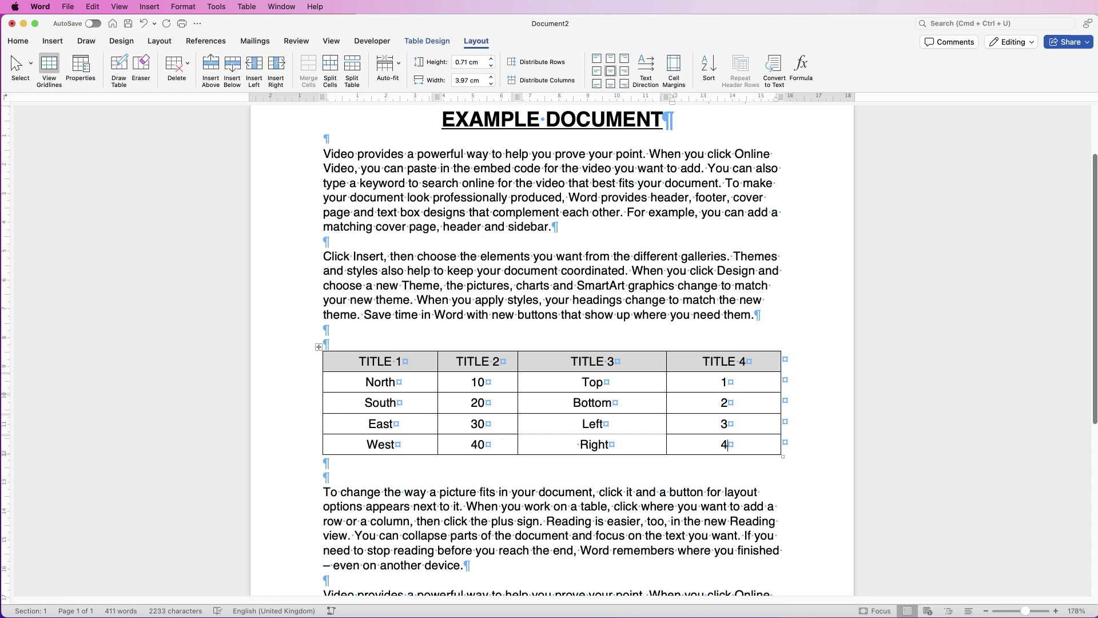
Apply an Inside Horizontal Border between the "Left" and "Right" cells in the TITLE 3 column.
{"action": "left_click_drag", "start_coordinate": [582, 423], "coordinate": [595, 444]}
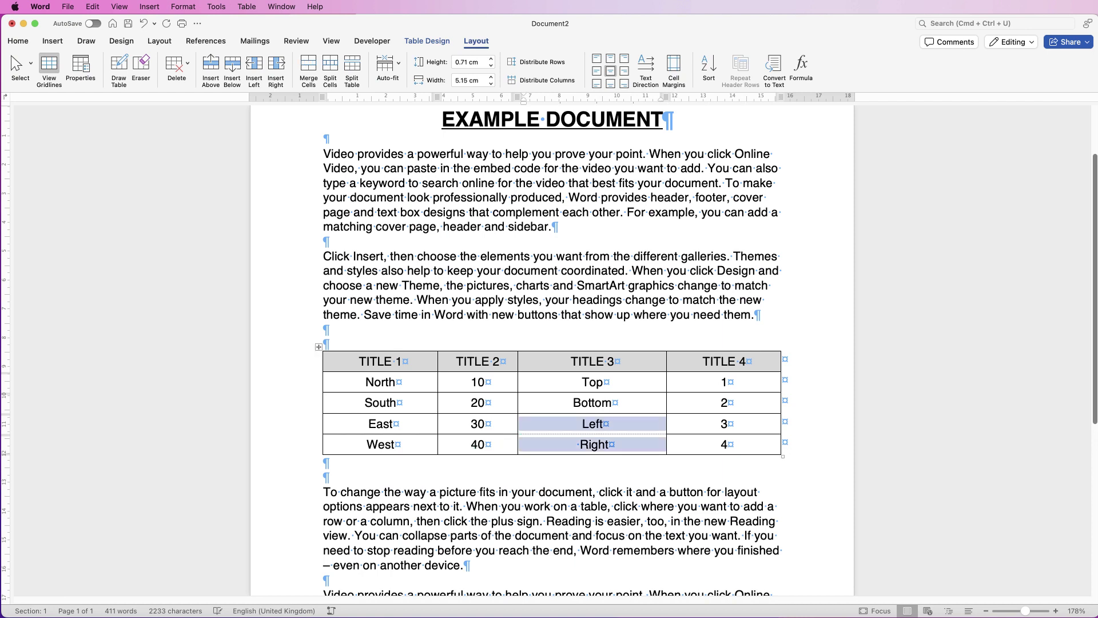
{"action": "left_click", "coordinate": [427, 40]}
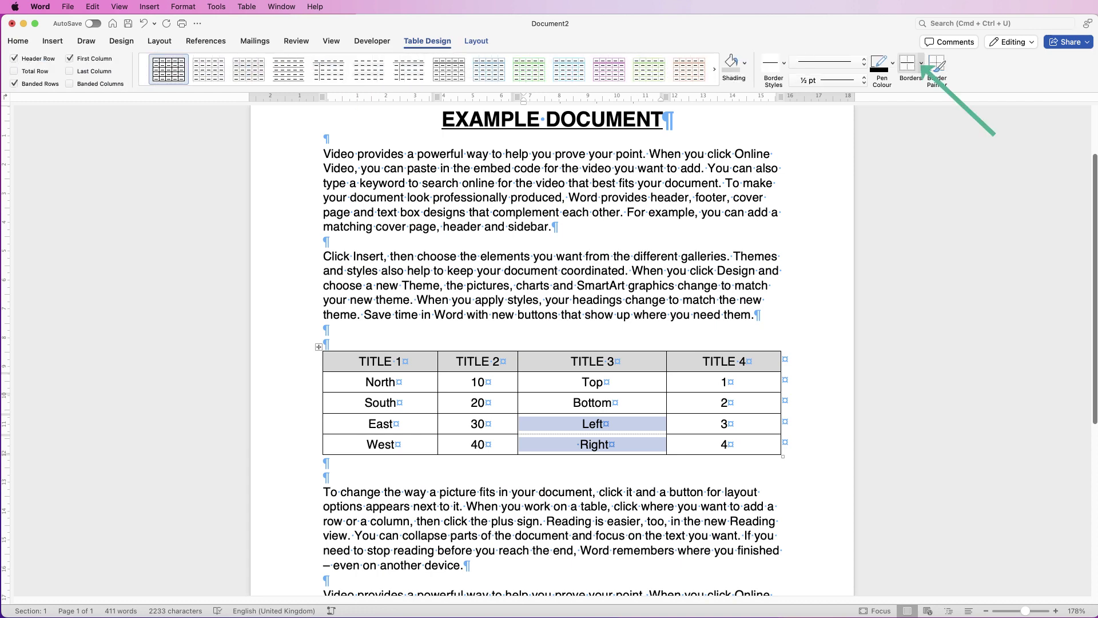
{"action": "left_click", "coordinate": [922, 62]}
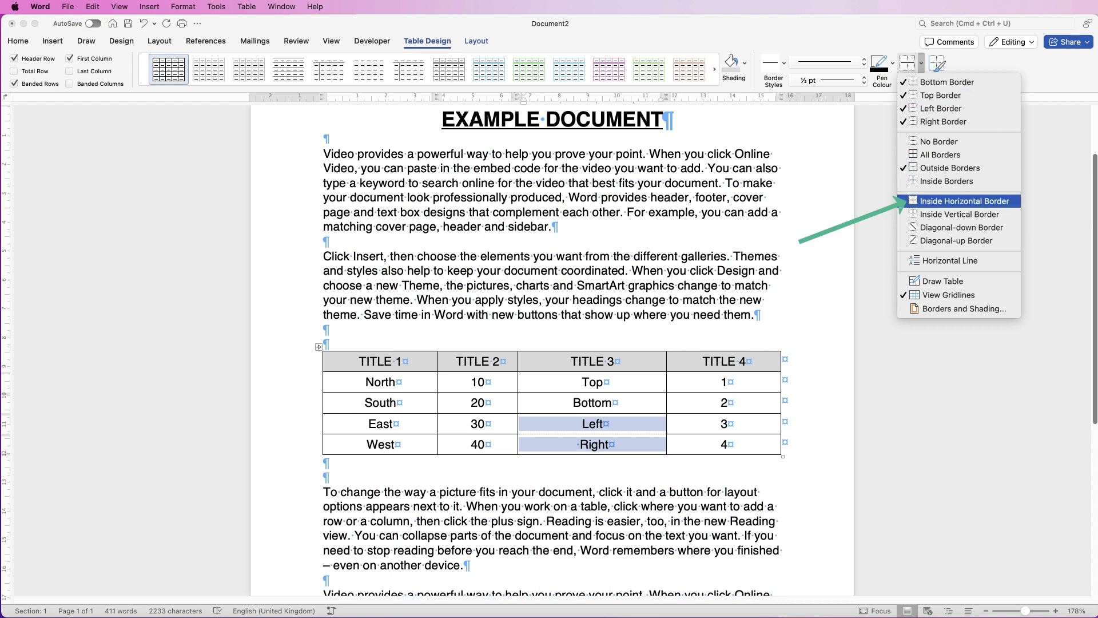
{"action": "left_click", "coordinate": [964, 201]}
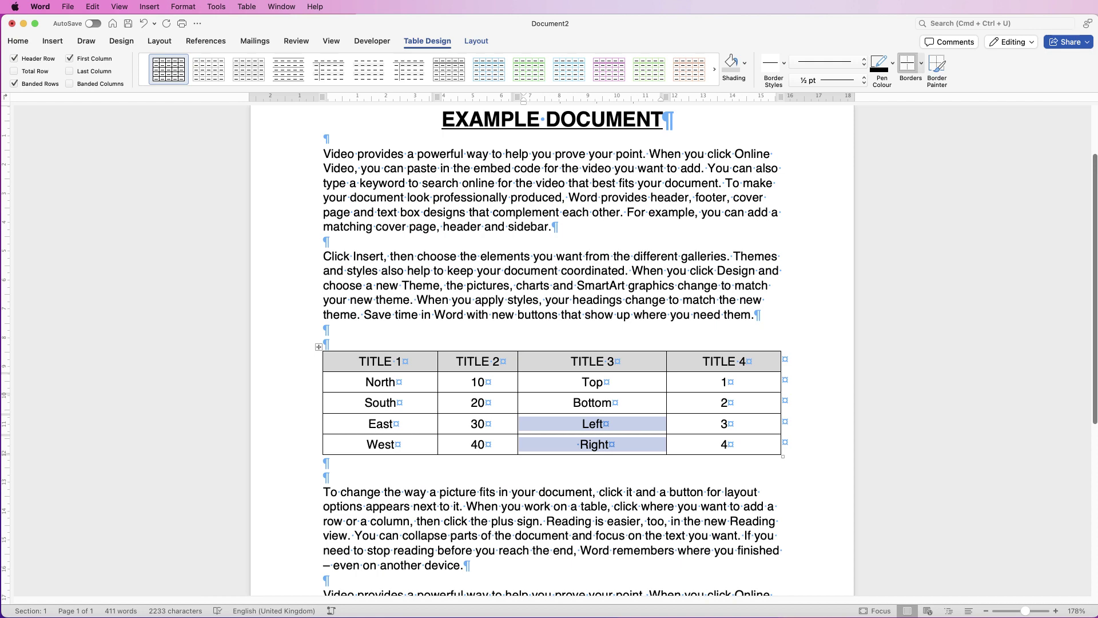
Hide the formatting marks and distribute all the table's columns evenly.
{"action": "left_click", "coordinate": [17, 41]}
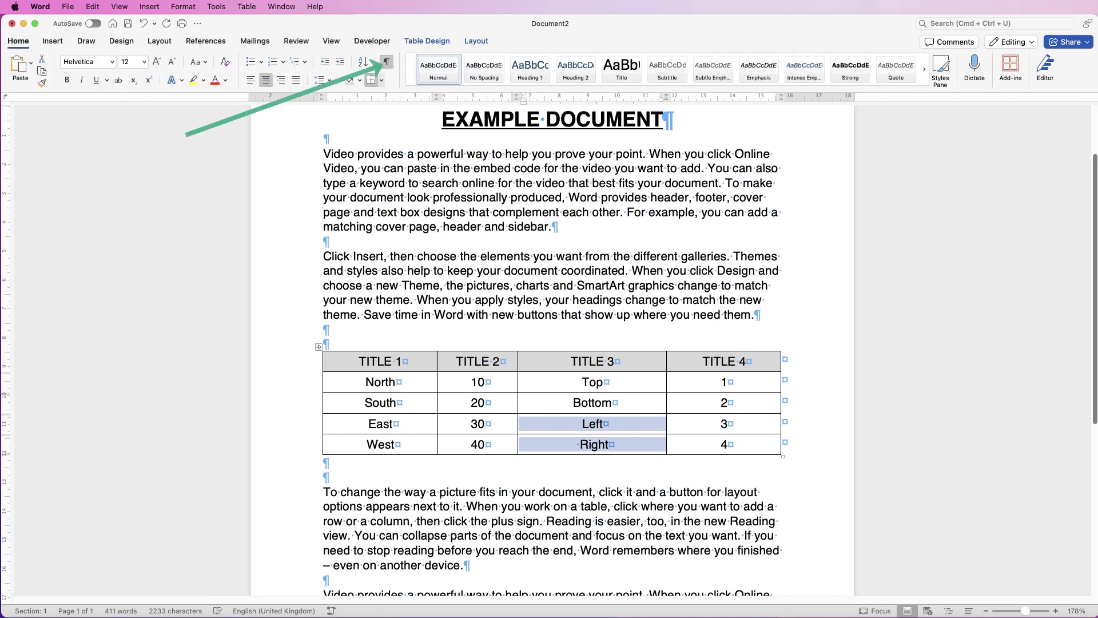
{"action": "left_click", "coordinate": [386, 61]}
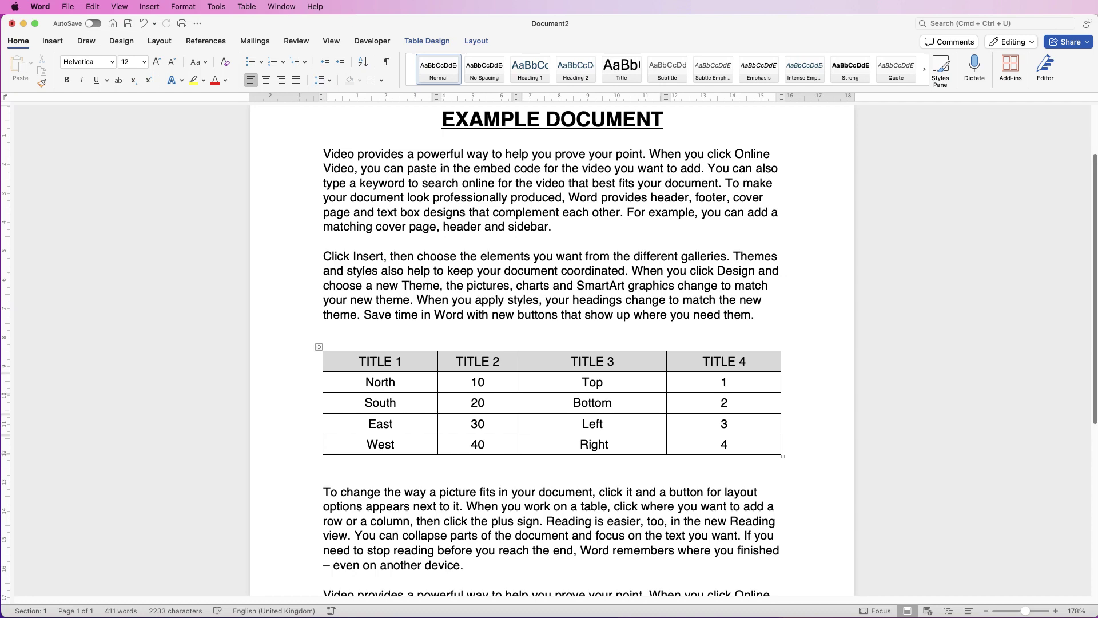
{"action": "left_click_drag", "start_coordinate": [343, 445], "coordinate": [724, 361]}
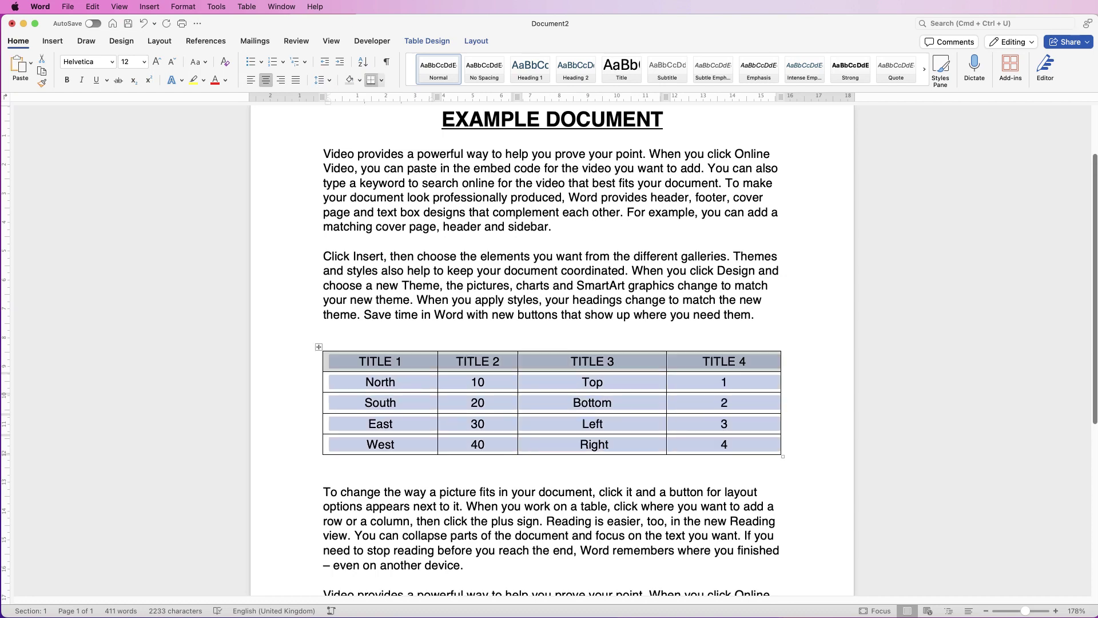
{"action": "left_click", "coordinate": [475, 41]}
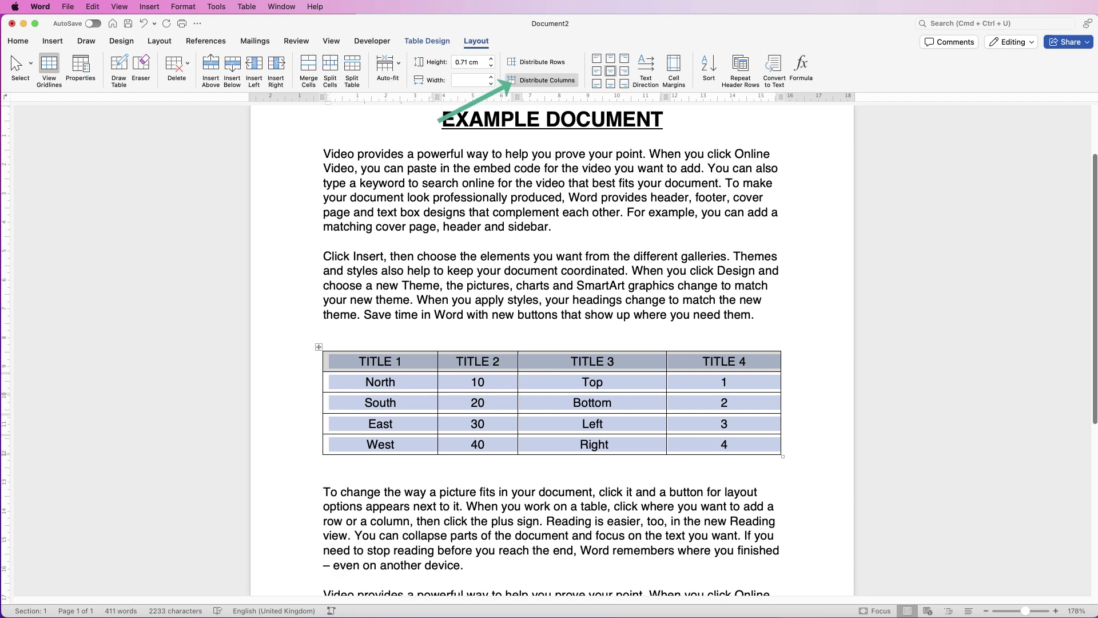
{"action": "left_click", "coordinate": [540, 80]}
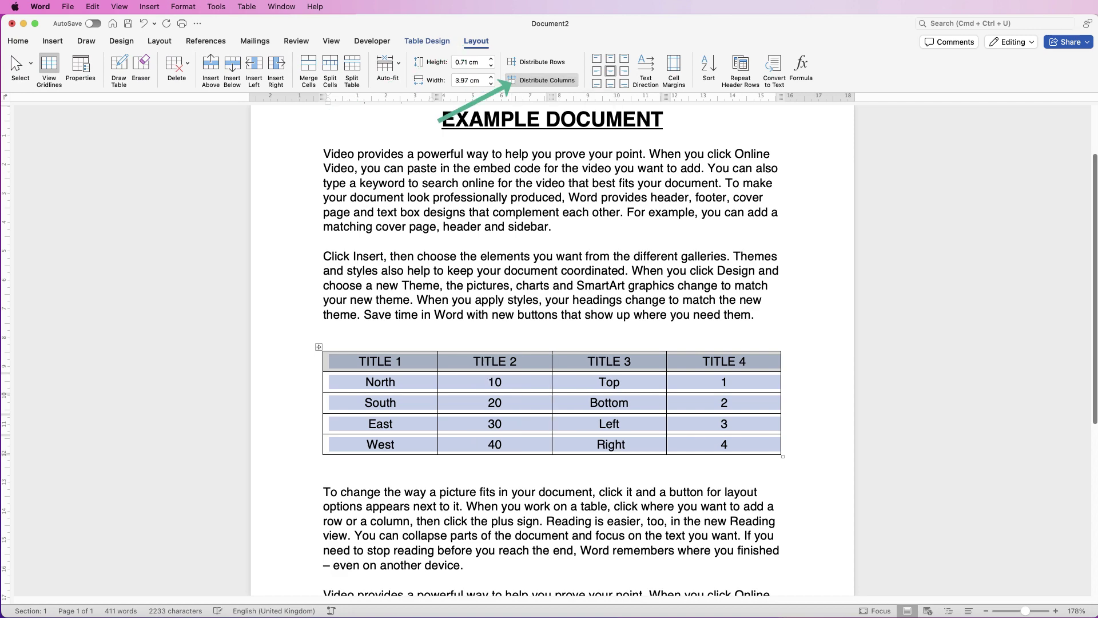
{"action": "left_click", "coordinate": [759, 492]}
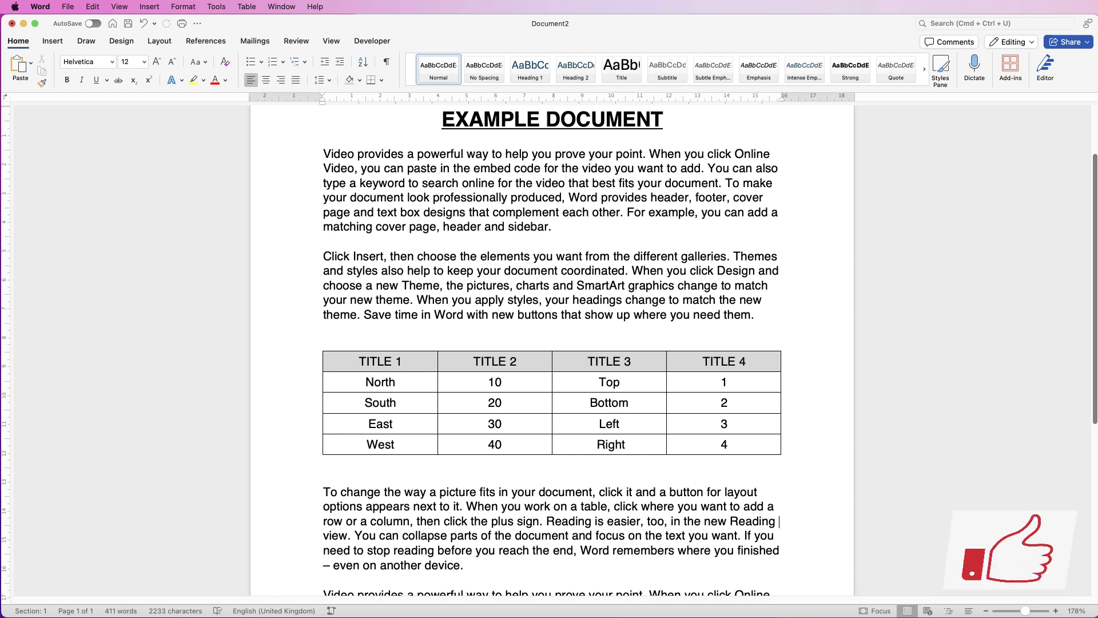
{"action": "left_click", "coordinate": [779, 521]}
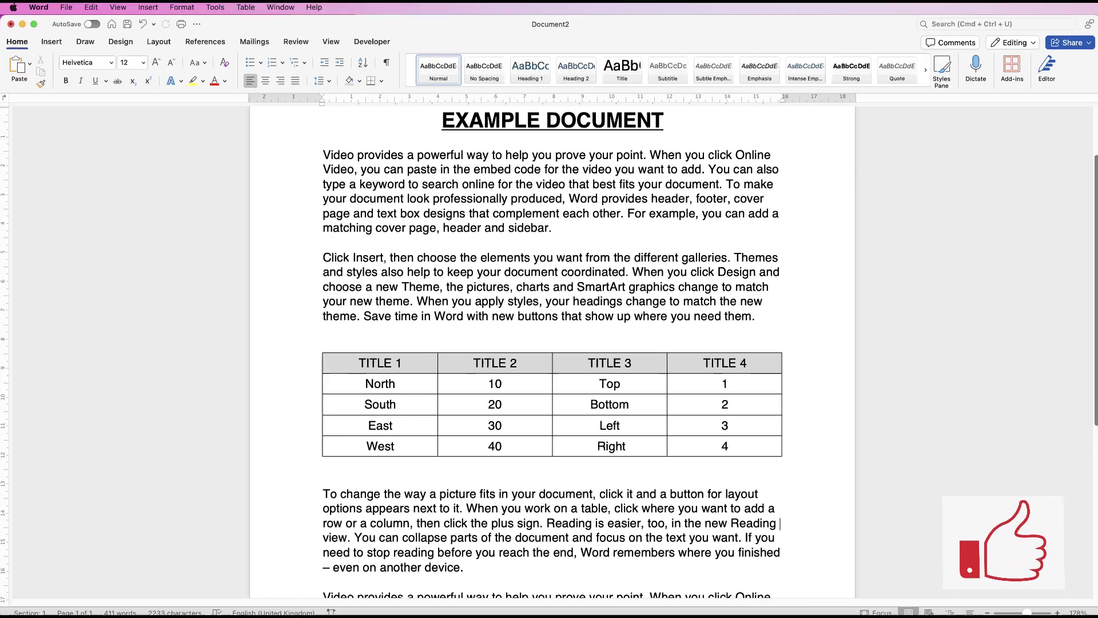